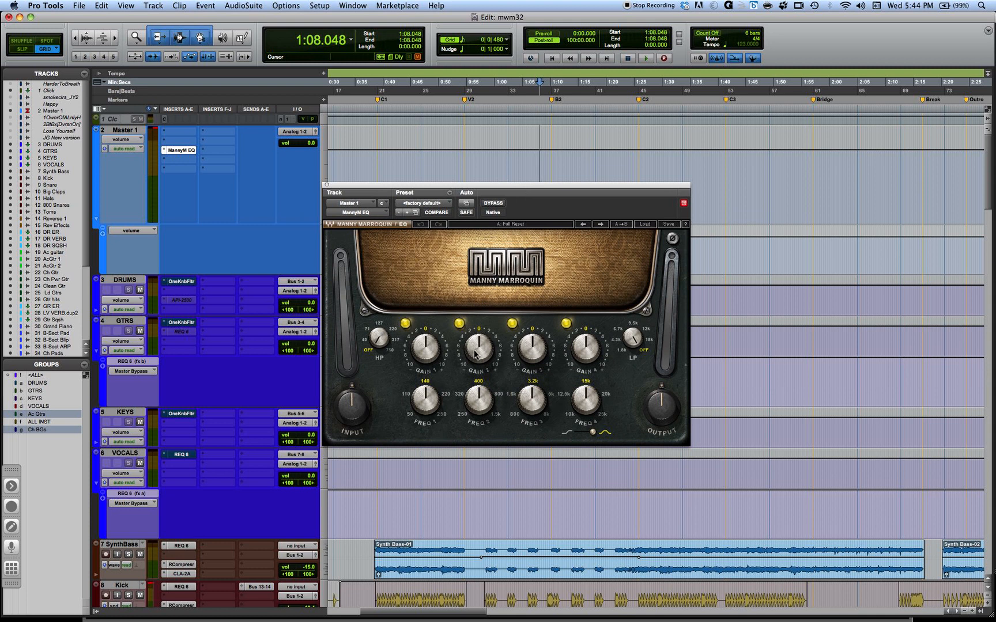
Try out the band 4 shelf/bell switch and the high-pass filter control of the MannyM EQ.
mouse_move(474, 353)
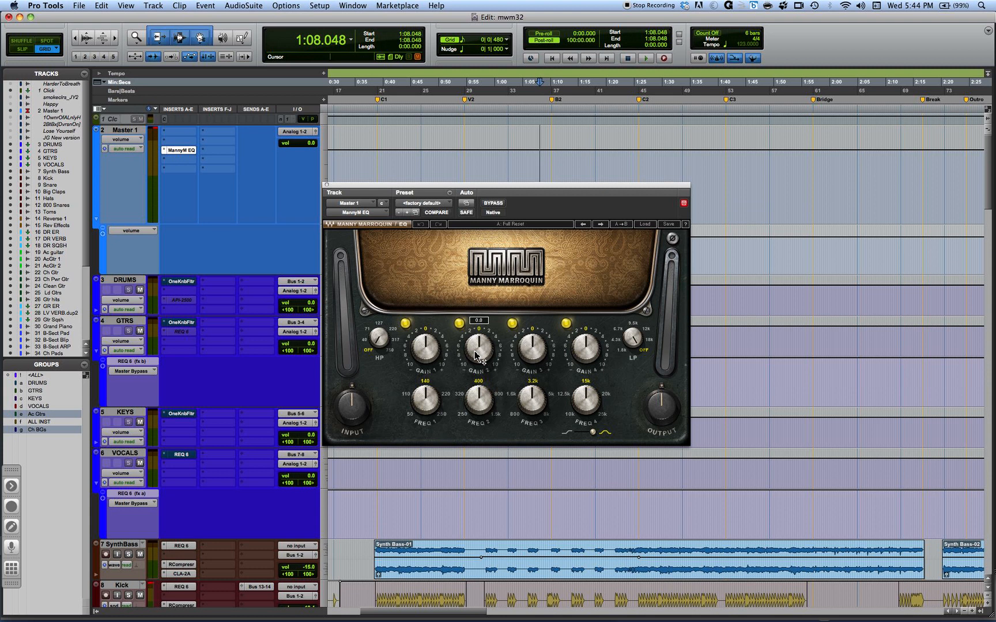
mouse_move(418, 364)
click(589, 433)
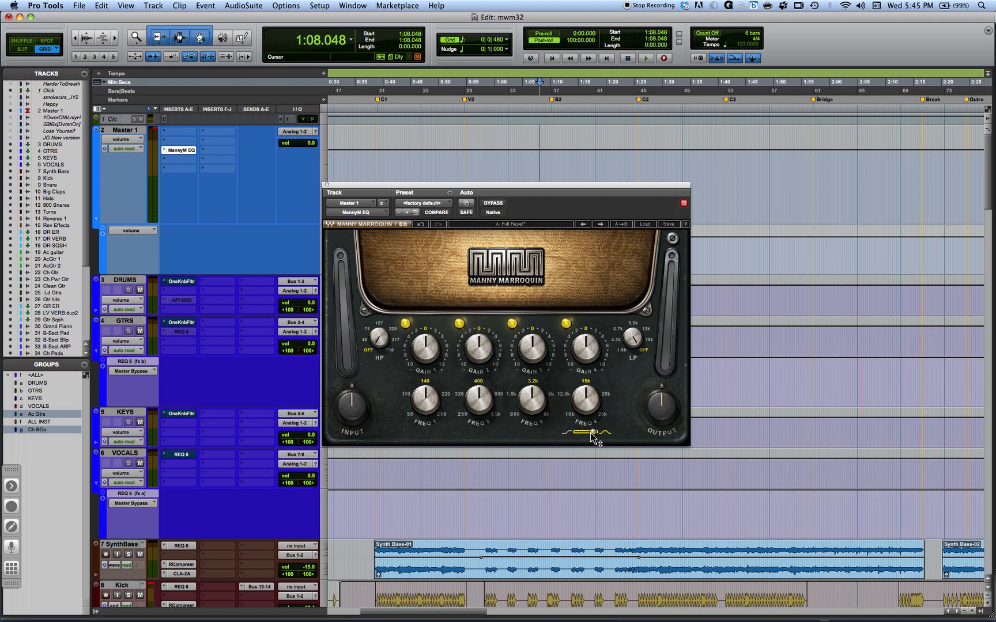
mouse_move(589, 354)
mouse_move(377, 336)
mouse_move(378, 339)
mouse_down()
mouse_move(379, 317)
mouse_move(378, 337)
mouse_up()
Try different Freq 1 positions up to its highest setting and boost Gain 1 to 2.3.
click(431, 347)
drag(416, 405, 411, 417)
alt+click(411, 418)
click(446, 395)
click(443, 415)
drag(425, 348, 427, 333)
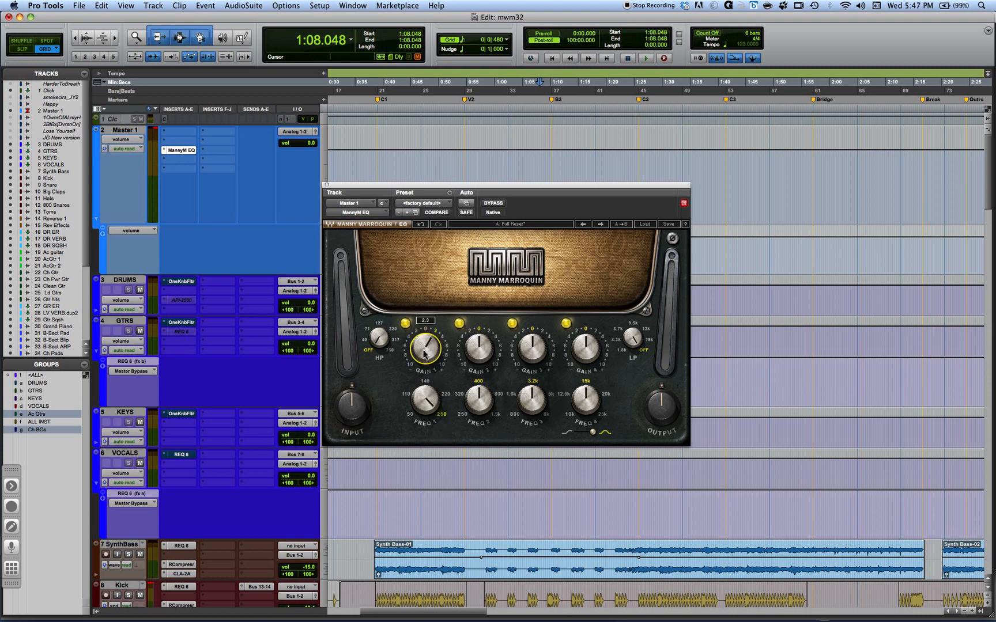
Set Freq 1 to 110, try a smaller Gain 1 boost, and reset Gain 1 to 0.
click(425, 382)
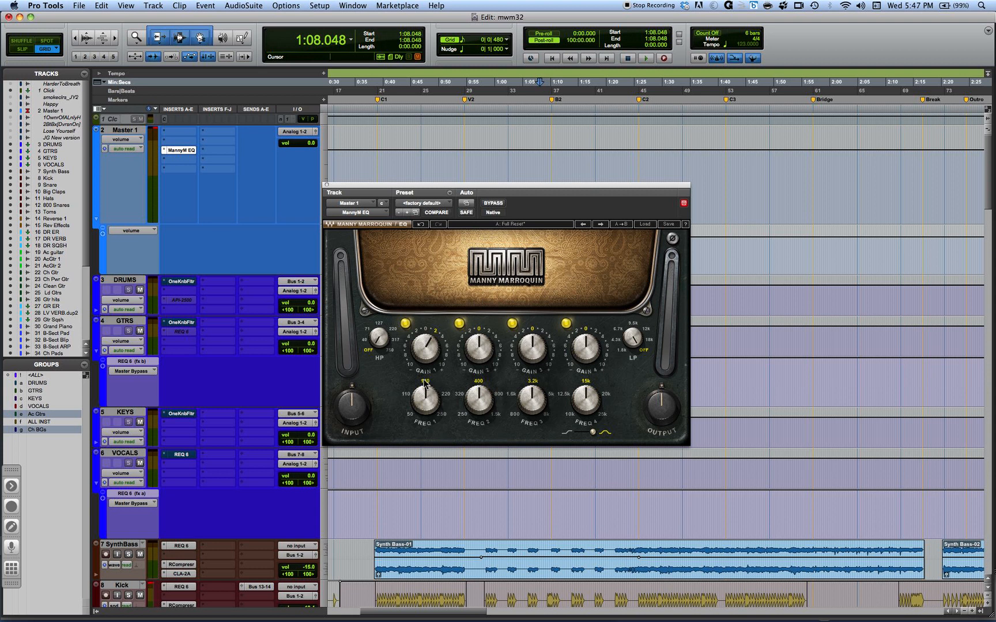
click(405, 397)
mouse_move(425, 363)
drag(424, 348, 425, 361)
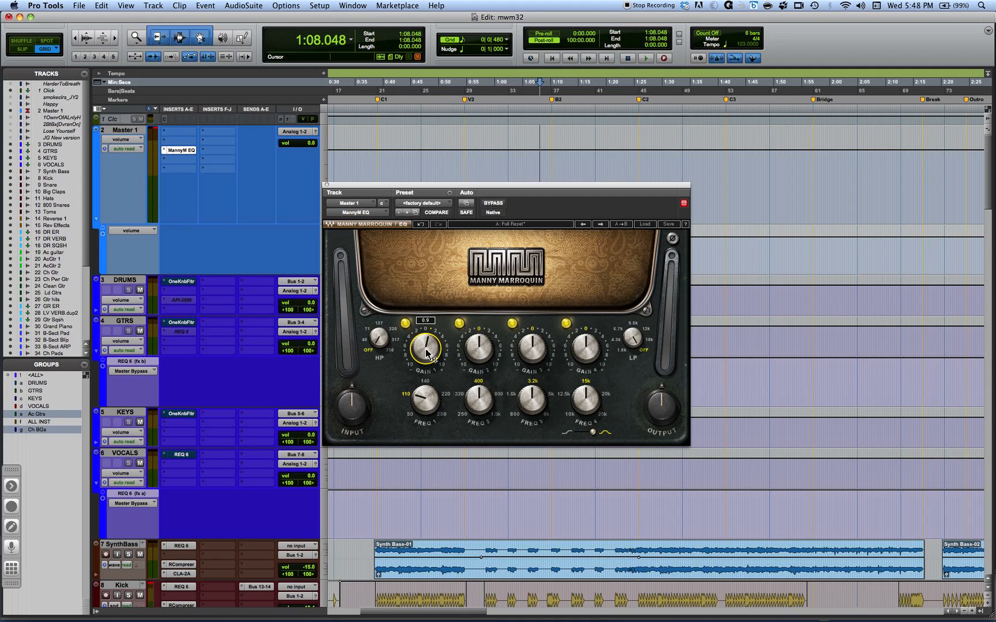
alt+click(426, 354)
Try a strong Gain 3 boost and return Gain 3 to 0.
mouse_move(479, 352)
mouse_move(523, 354)
drag(531, 352, 514, 315)
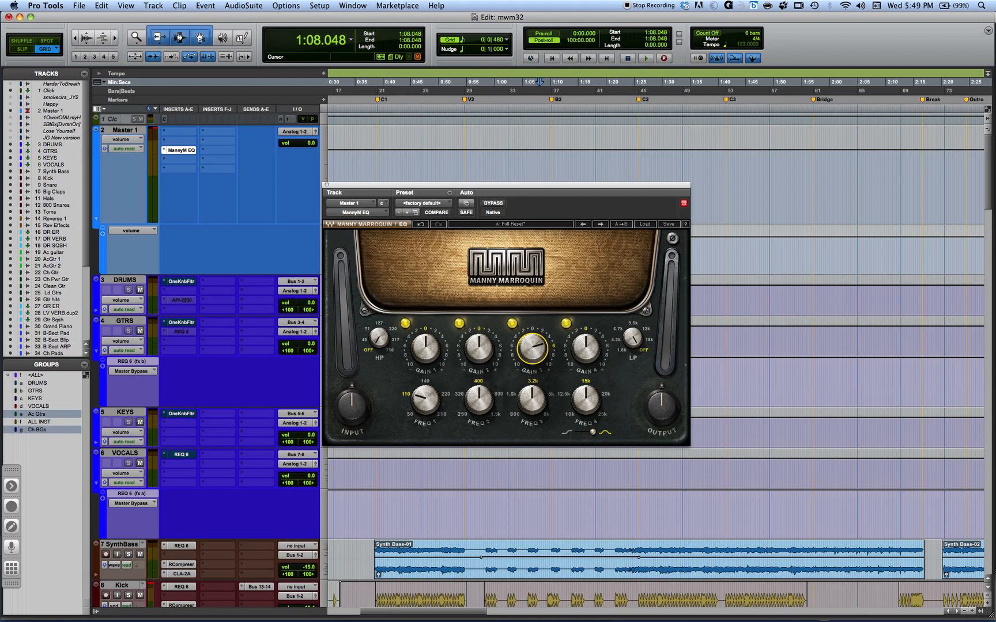
mouse_move(532, 349)
mouse_move(532, 348)
mouse_down()
mouse_move(535, 401)
mouse_move(530, 360)
mouse_up()
Play the song from 0:37.804 and make band 4 a high shelf at 10k with a gain of about 2.
mouse_move(584, 405)
click(370, 161)
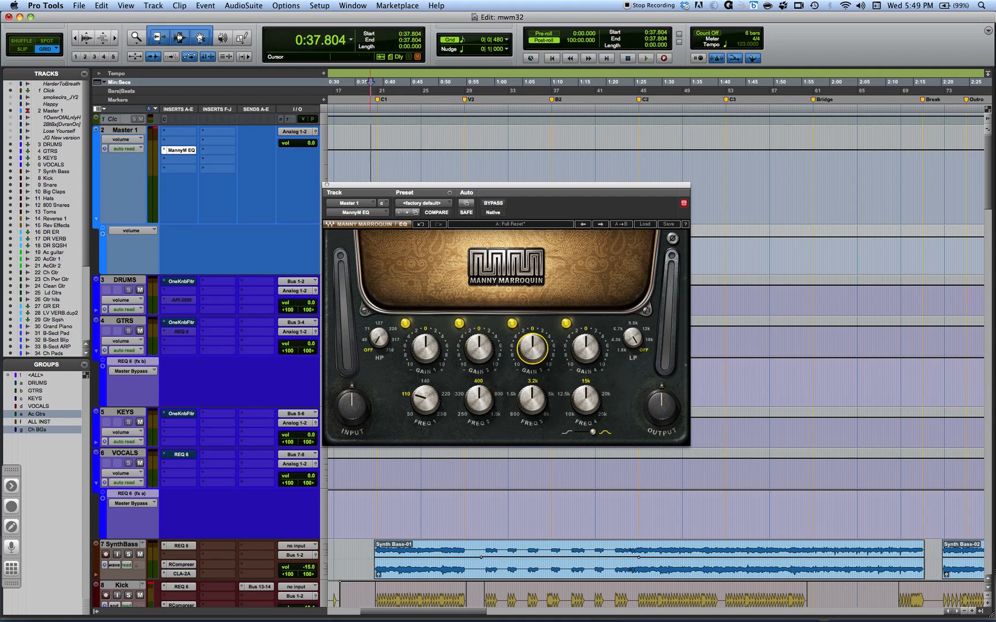
key(space)
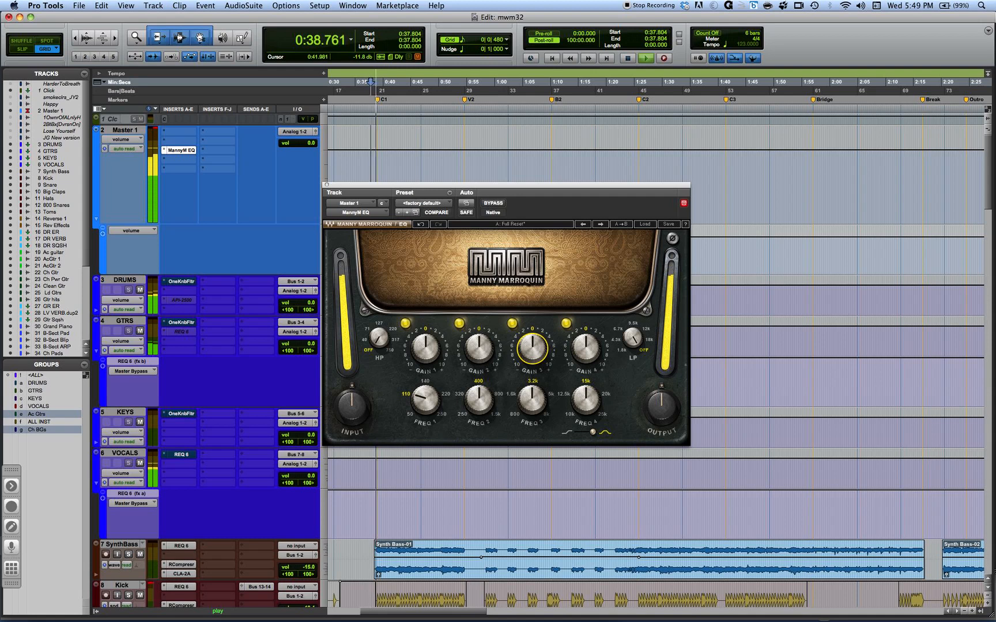
drag(580, 361, 575, 348)
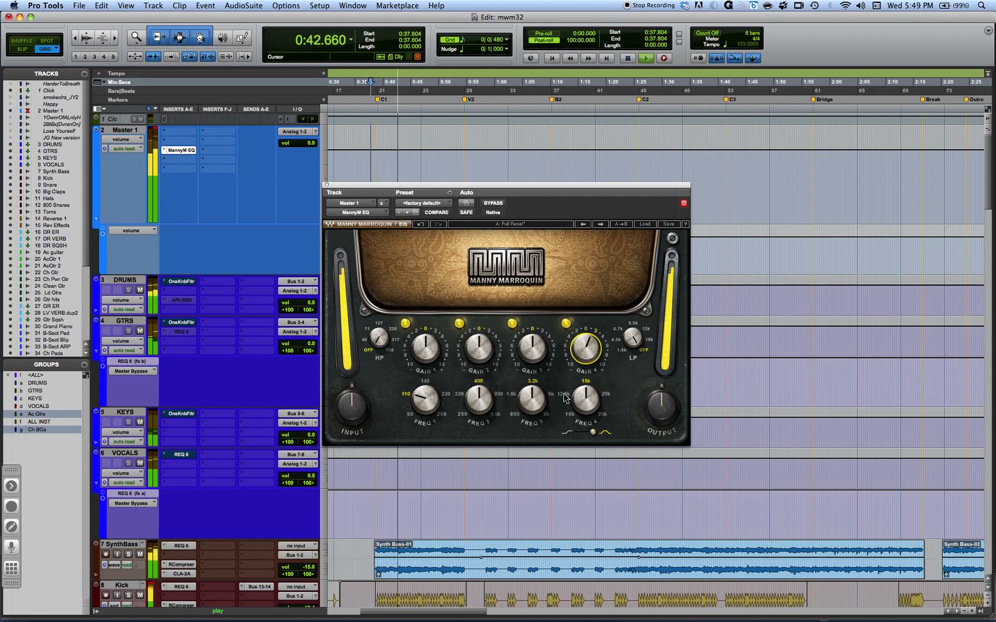
drag(567, 400, 576, 429)
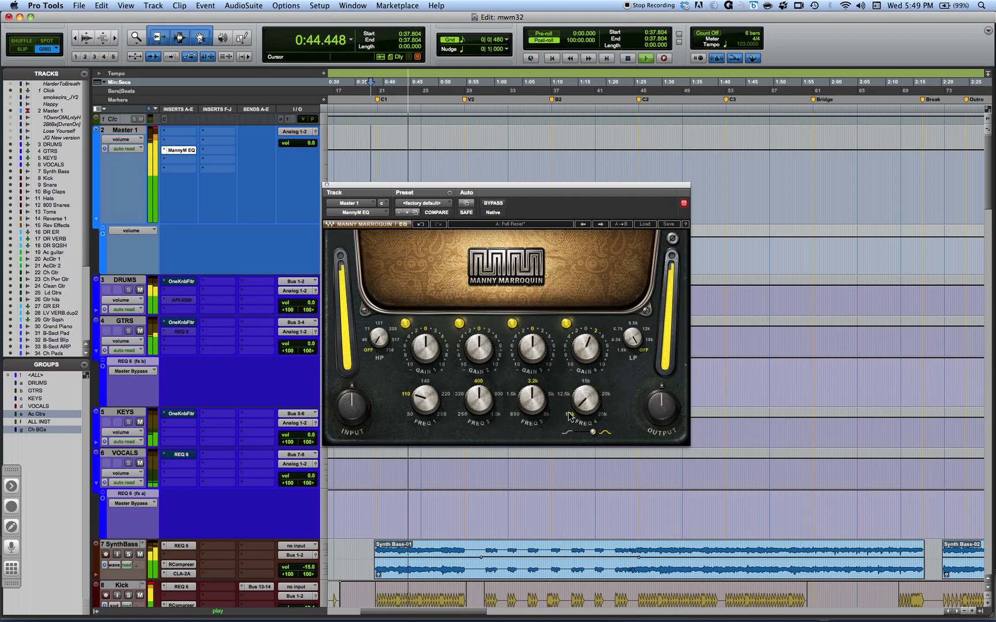
click(578, 435)
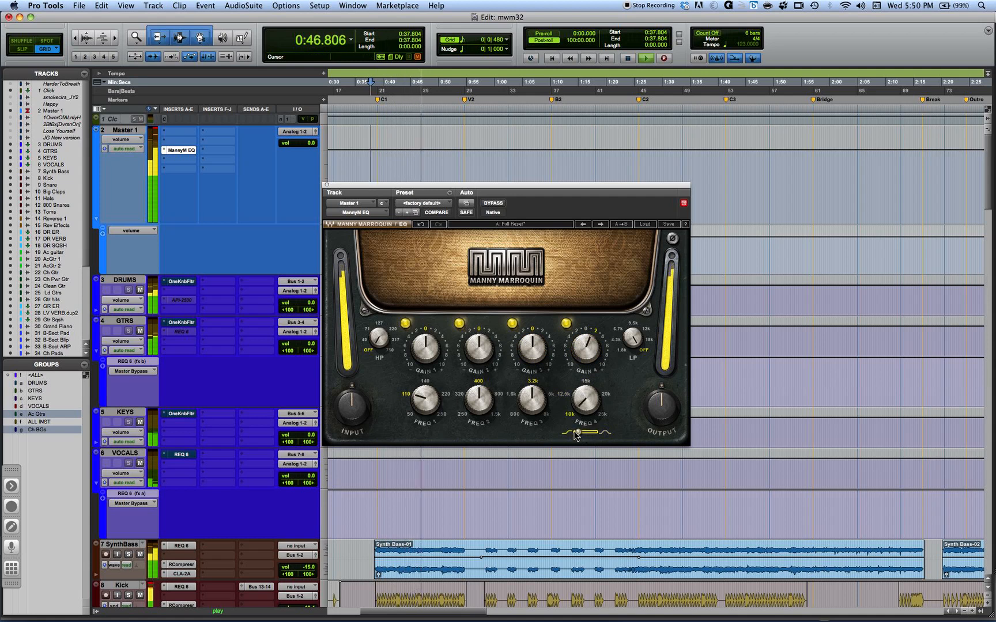
Compare the sound with band 4 switched off and on, and dismiss the CPU power warning.
click(566, 325)
click(566, 324)
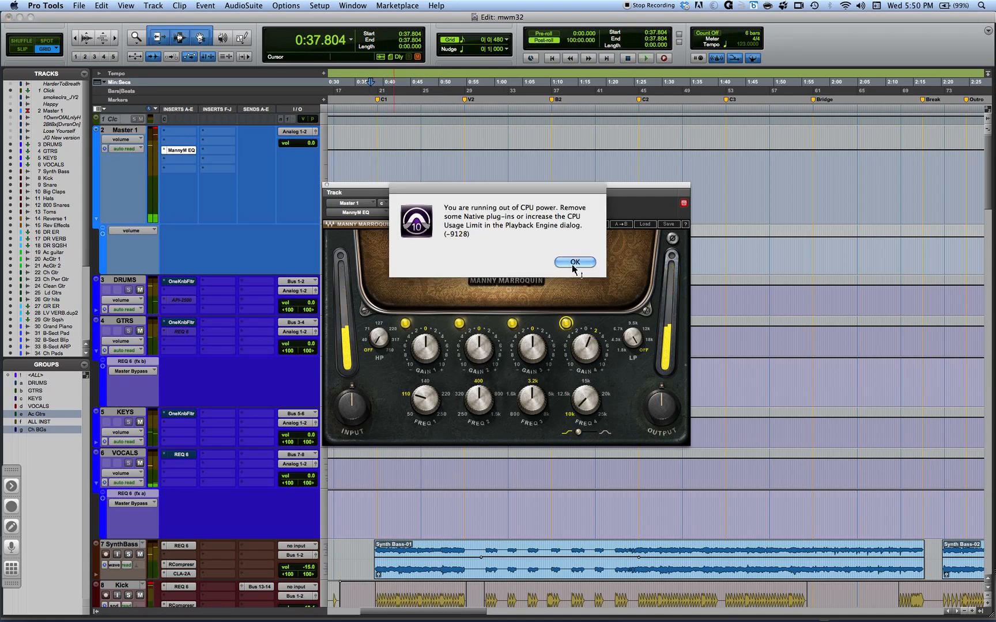
click(572, 264)
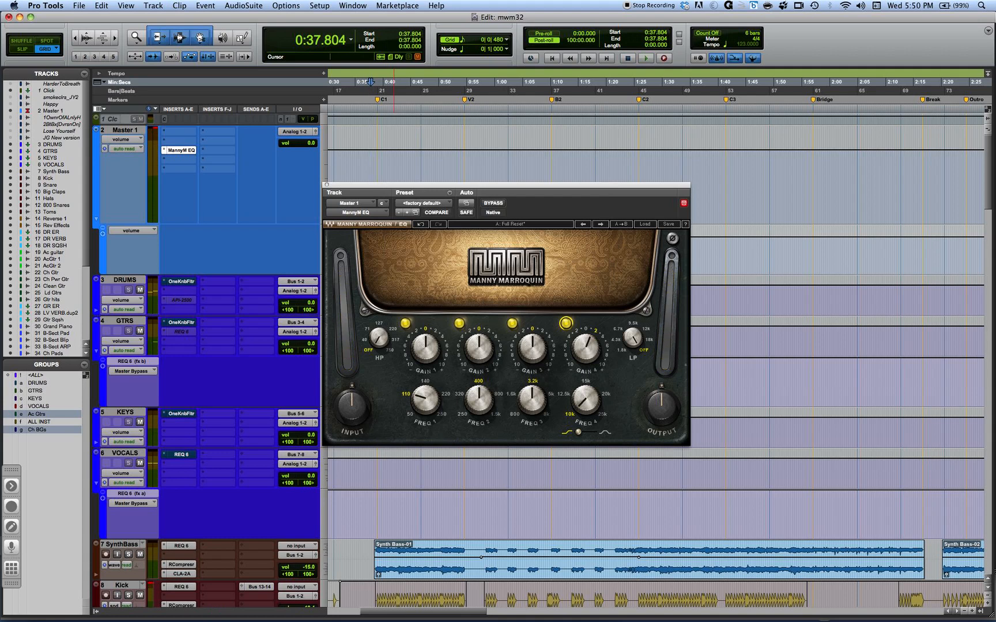
Boost Gain 1 to 1.4, set Freq 2 to 250 with a slight Gain 2 boost, and engage the high-pass filter.
drag(414, 348, 414, 341)
drag(478, 398, 478, 411)
drag(472, 360, 471, 357)
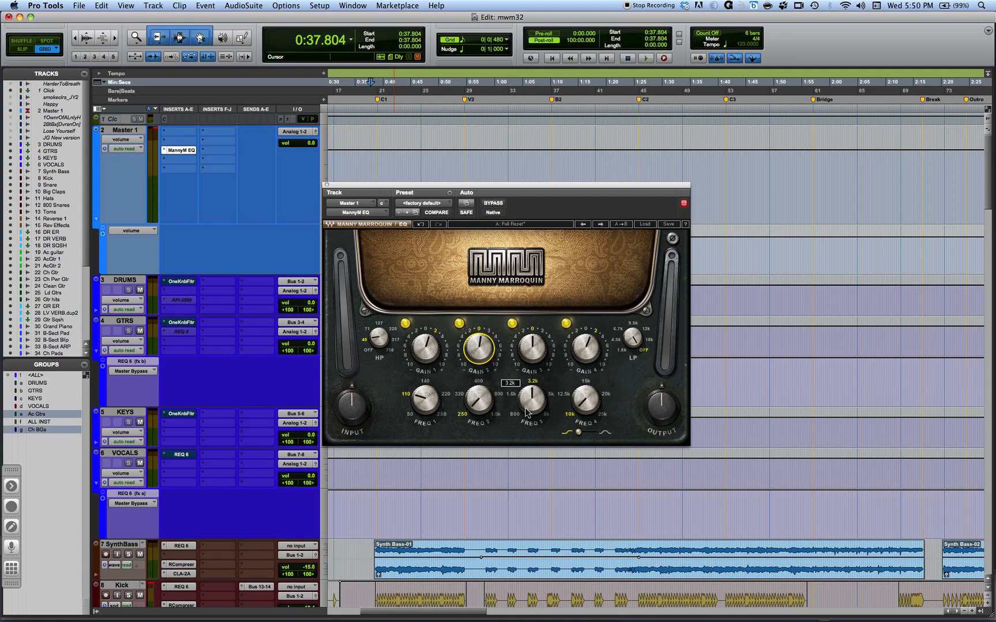
Play the song from 0:37.804 and compare the mix with the EQ bypassed and active.
click(531, 359)
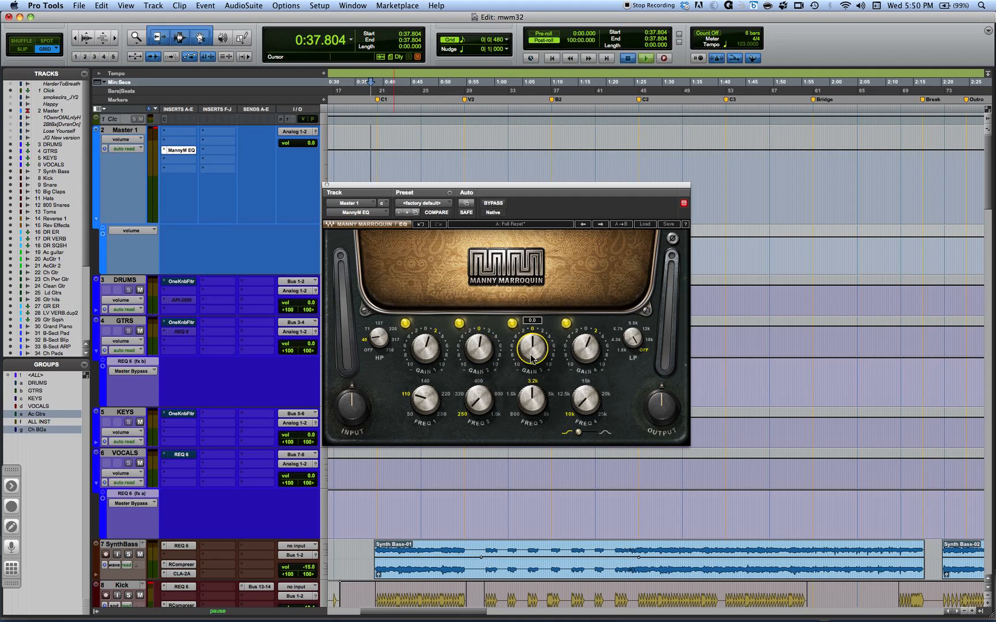
key(space)
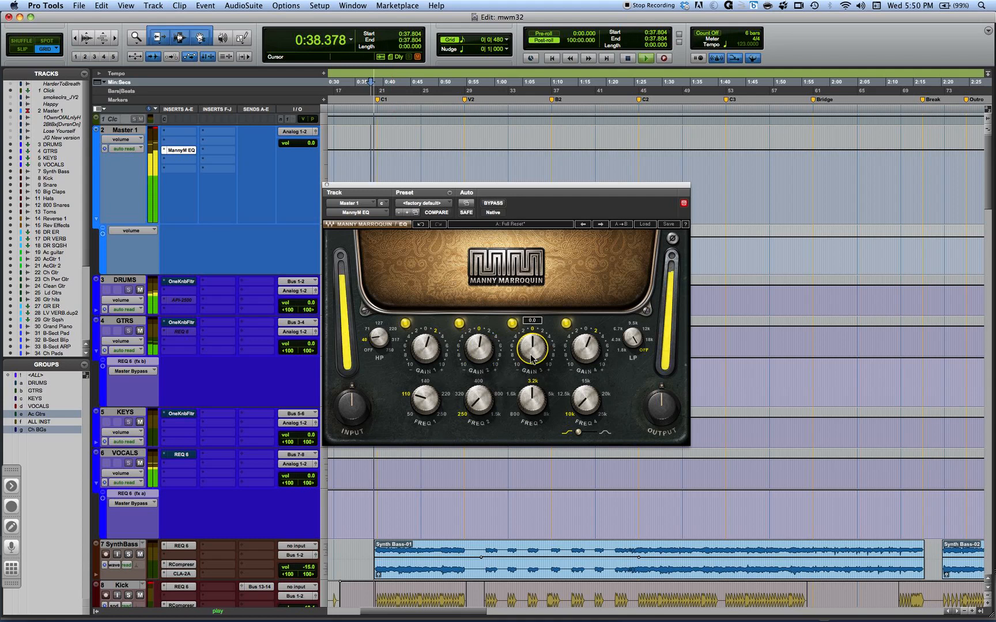
click(492, 204)
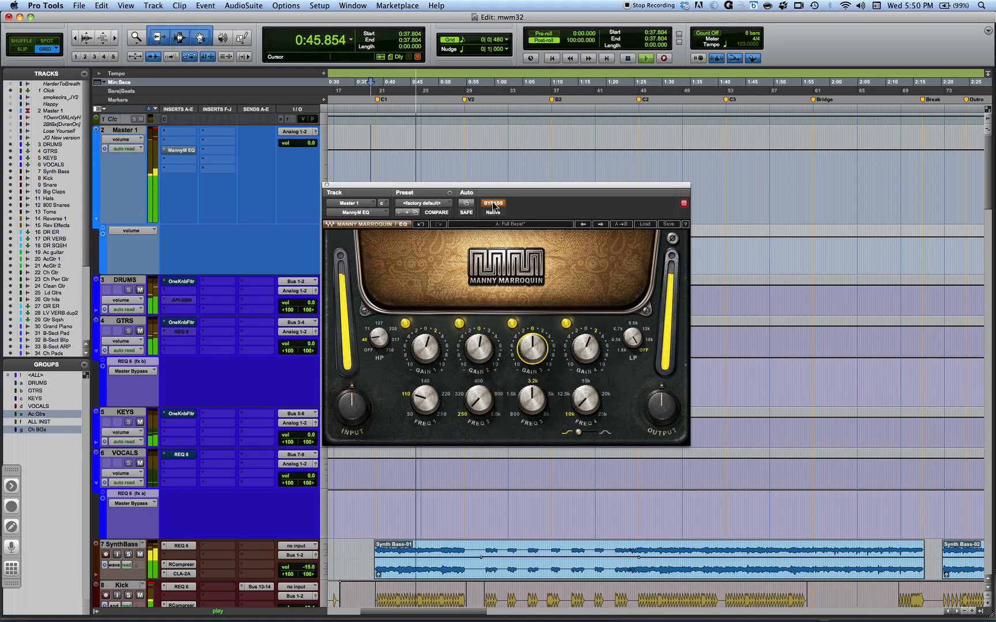
click(492, 203)
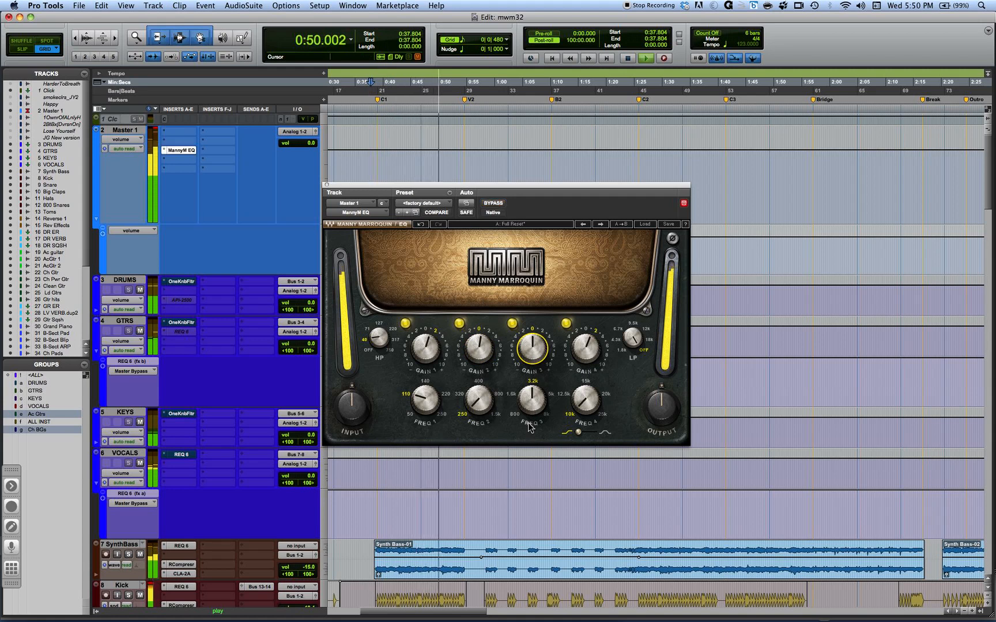
key(space)
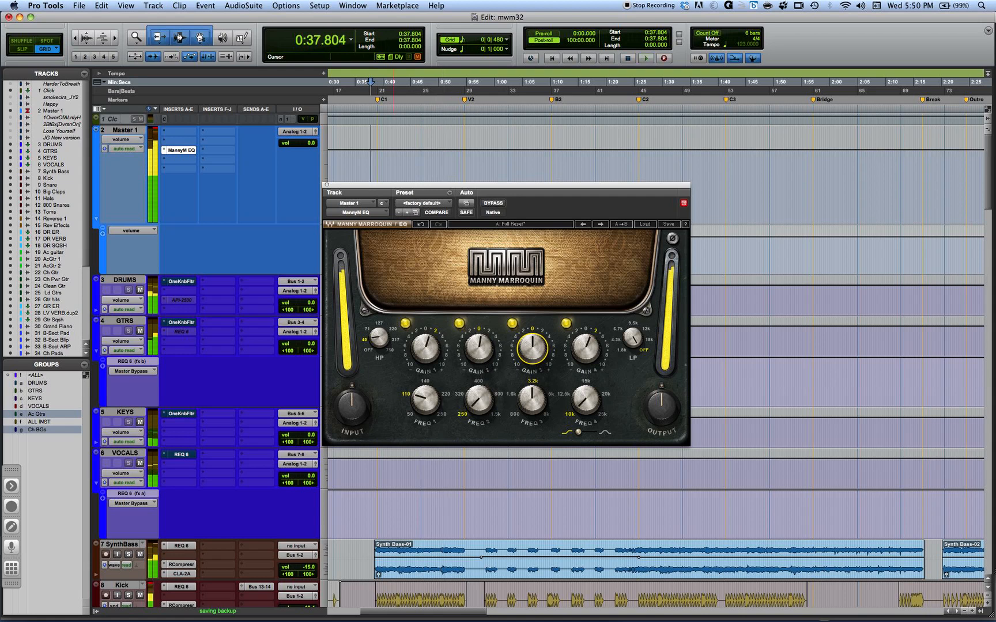
Set Freq 3 to 800 and raise Gain 3 to 0.7.
drag(532, 399, 532, 438)
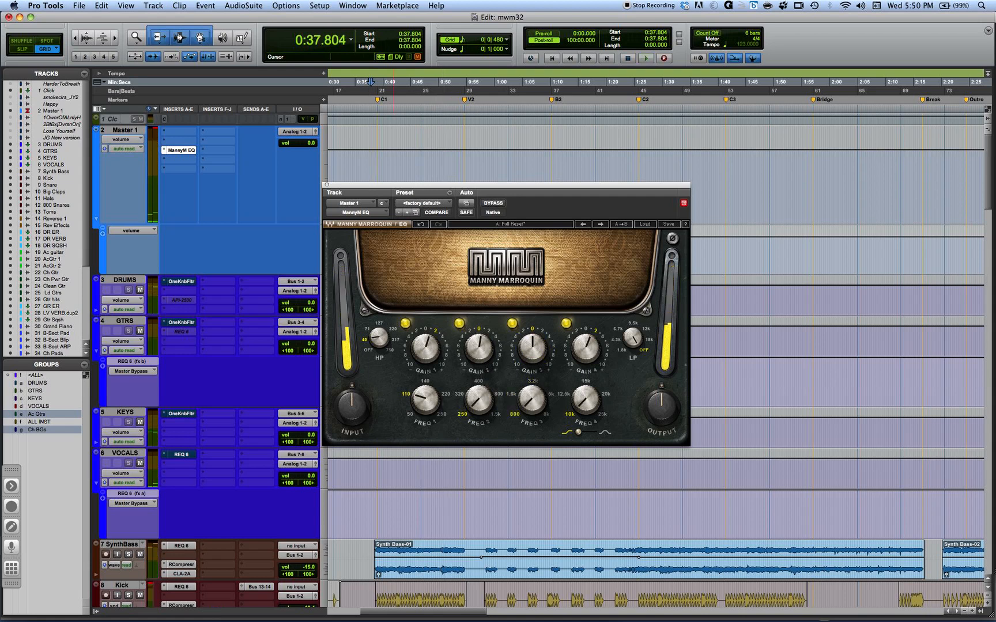
click(532, 349)
drag(523, 349, 522, 345)
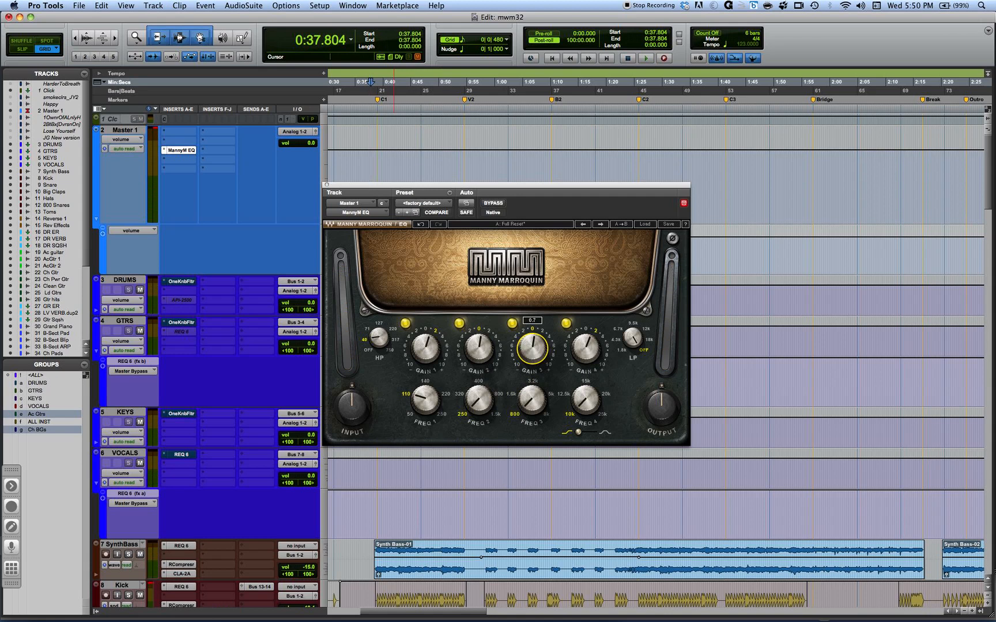
Set Freq 4 to 25k and Gain 4 to about 4, checking band 4 off and on during playback.
click(584, 347)
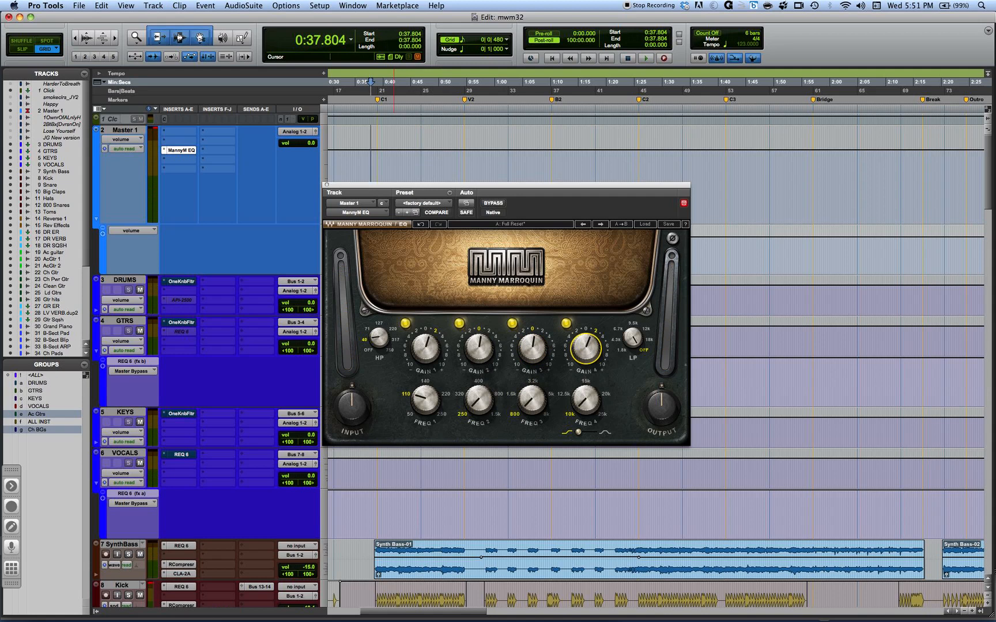
drag(586, 400, 574, 337)
key(space)
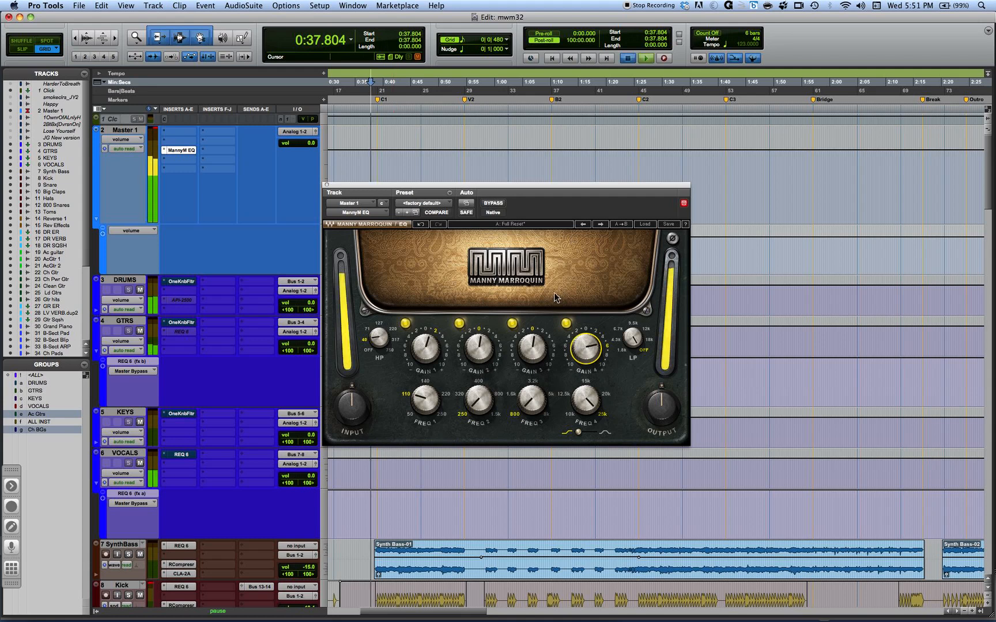
click(566, 325)
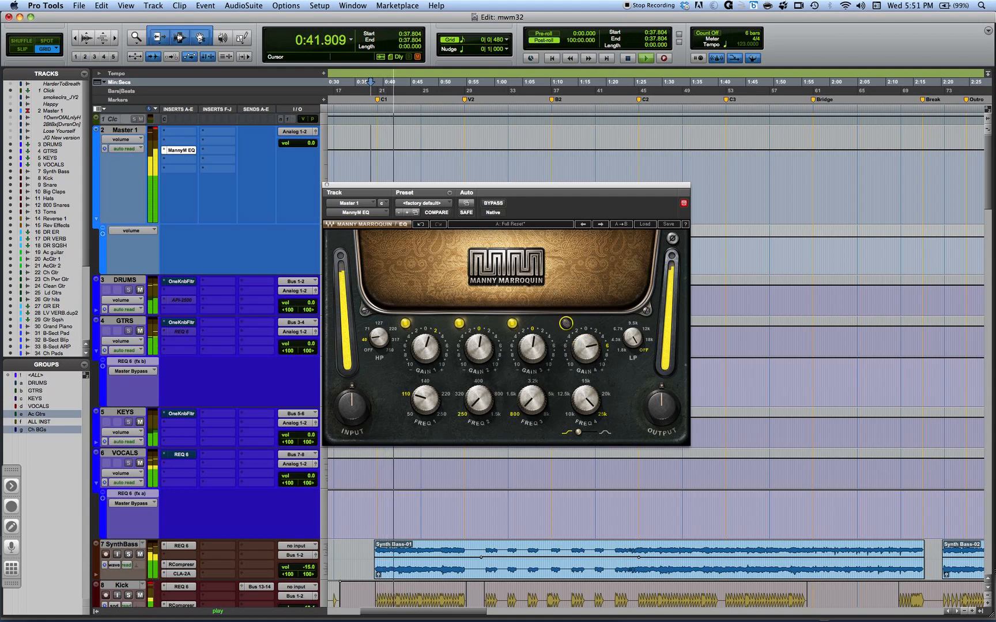
click(565, 324)
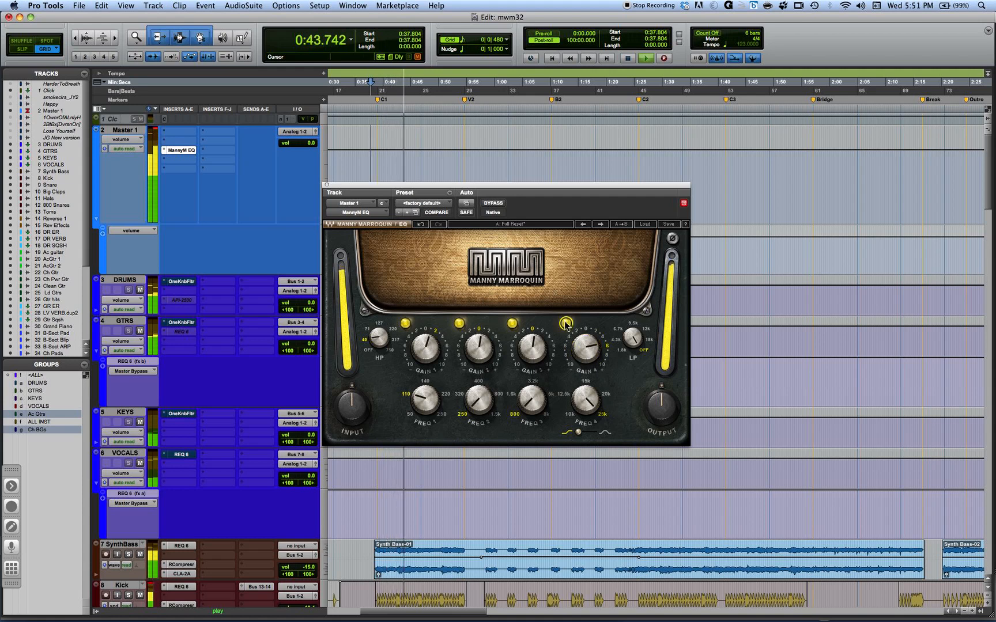
drag(582, 377, 581, 364)
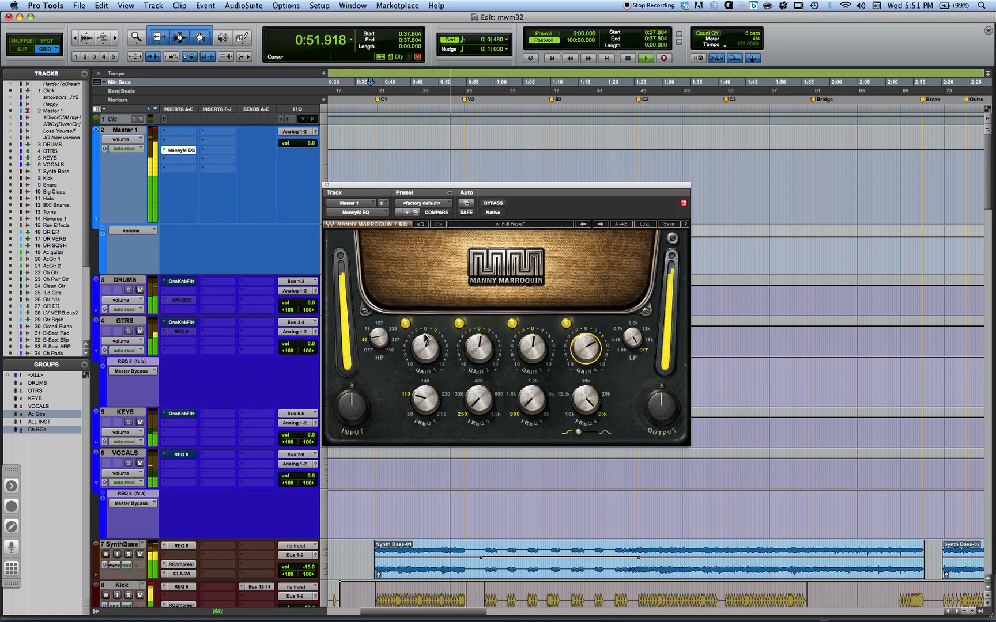
click(421, 353)
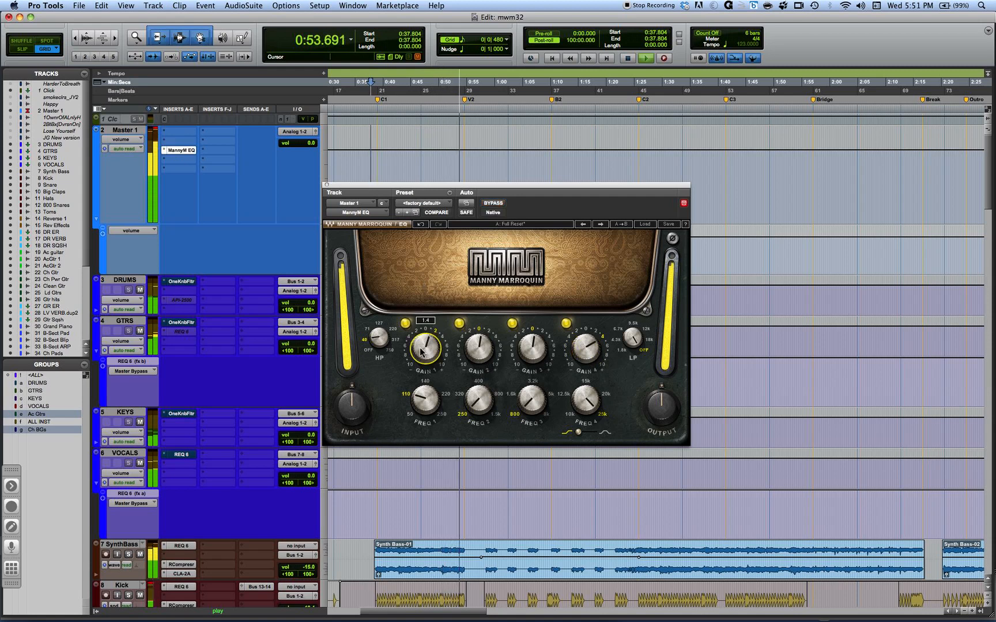
key(space)
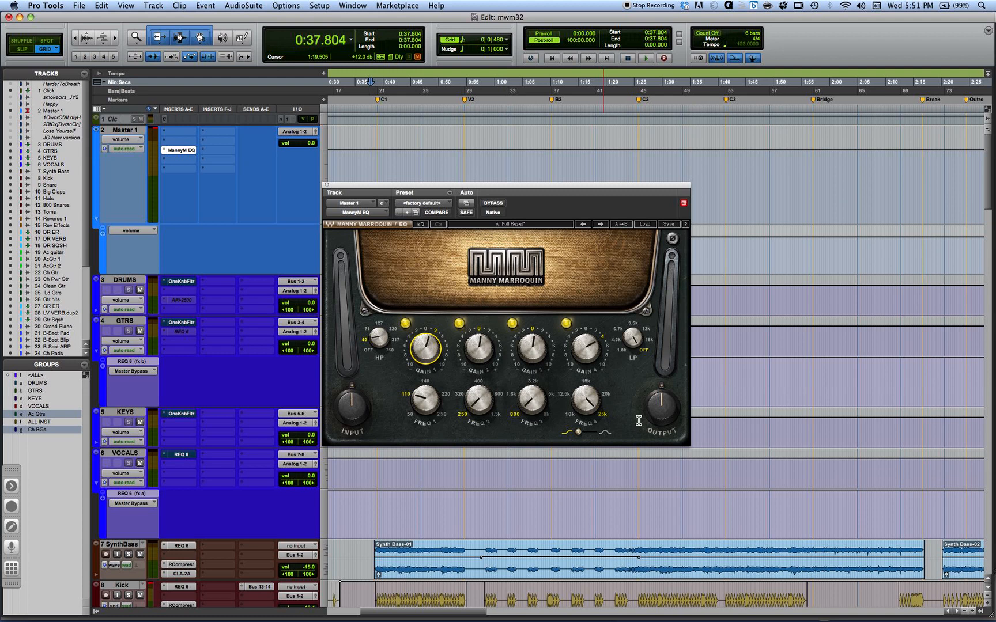
Start playback at 0:06.829, just before the V1 marker.
scroll(538, 493, down, 5)
scroll(538, 494, down, 5)
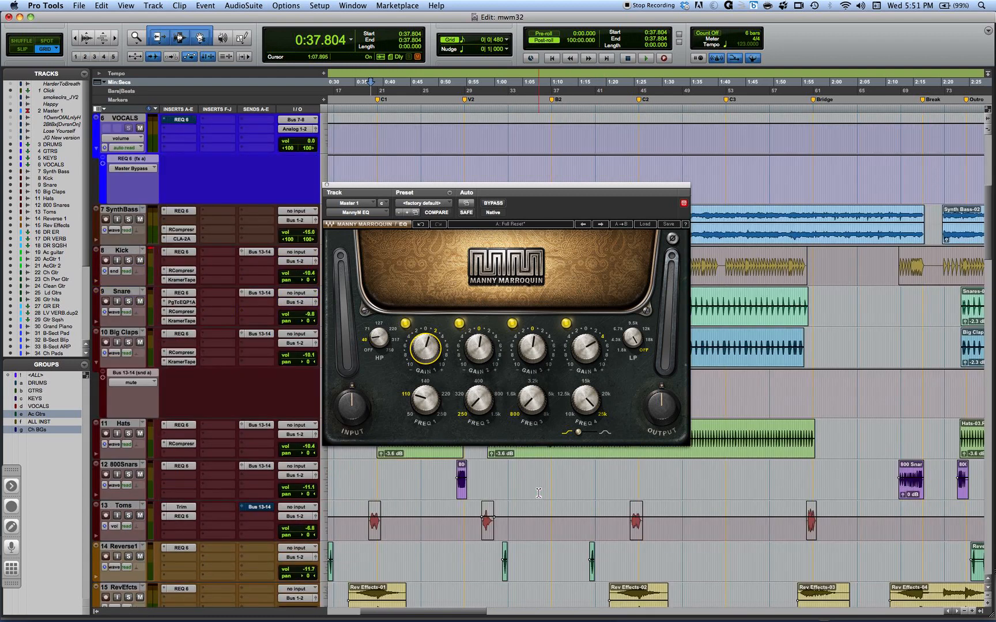
scroll(372, 119, left, 5)
scroll(373, 119, down, 1)
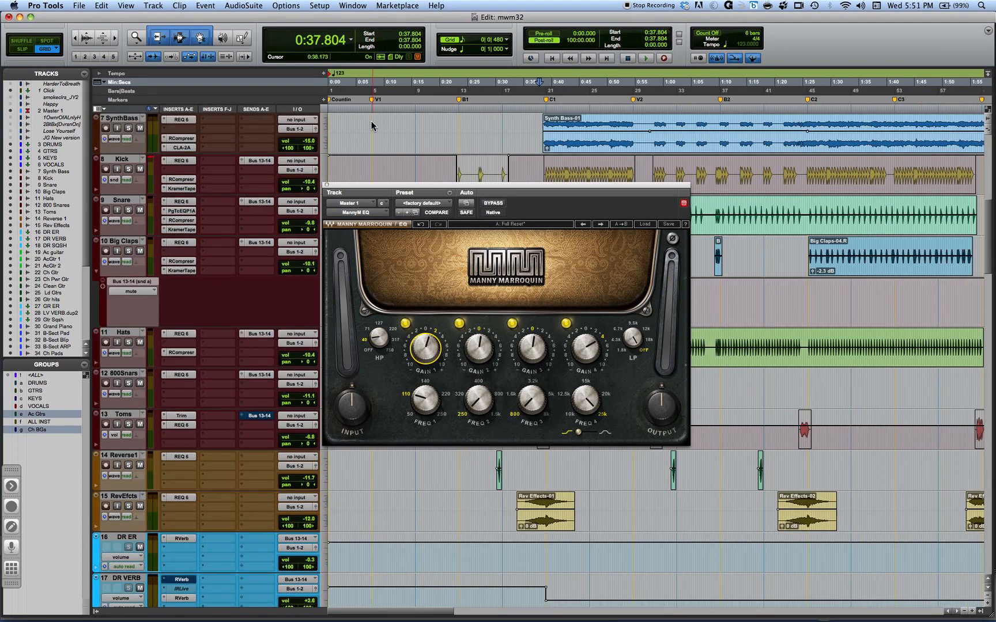
click(366, 136)
key(space)
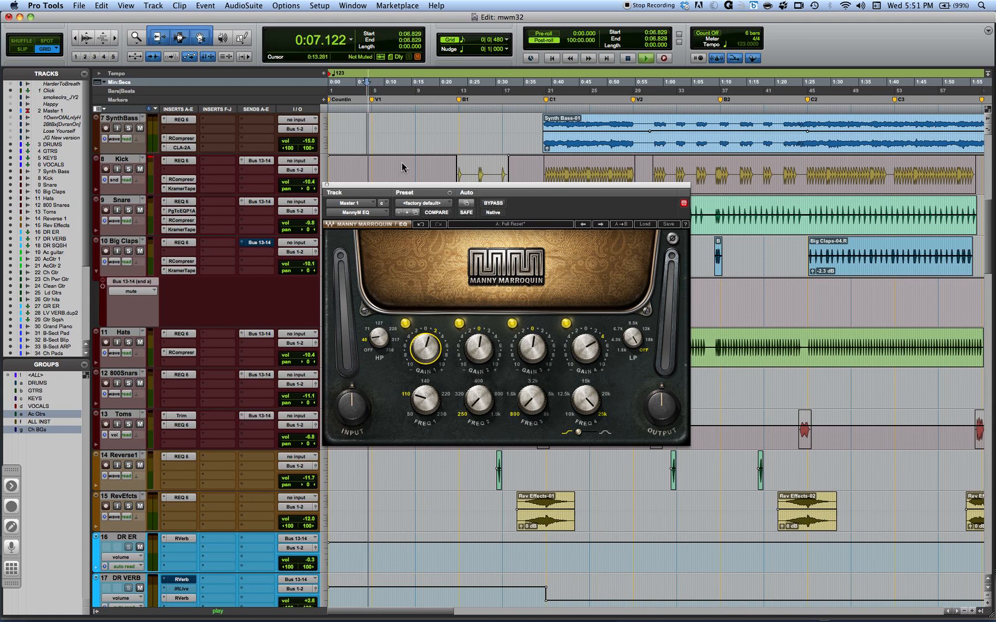
Compare the first verse with the EQ bypassed and active, leave it active, and stop playback.
click(495, 204)
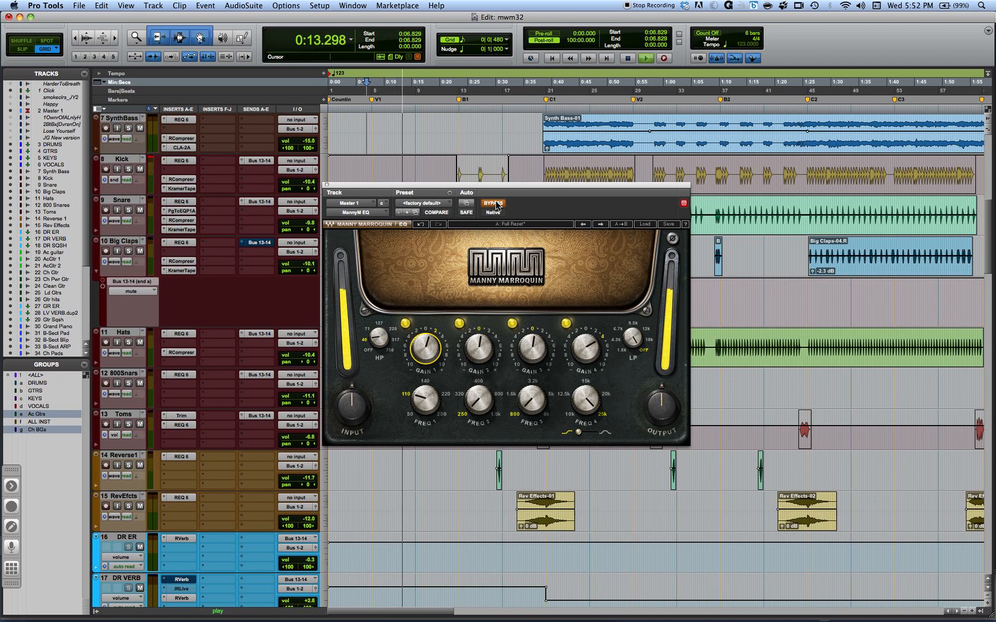
click(496, 203)
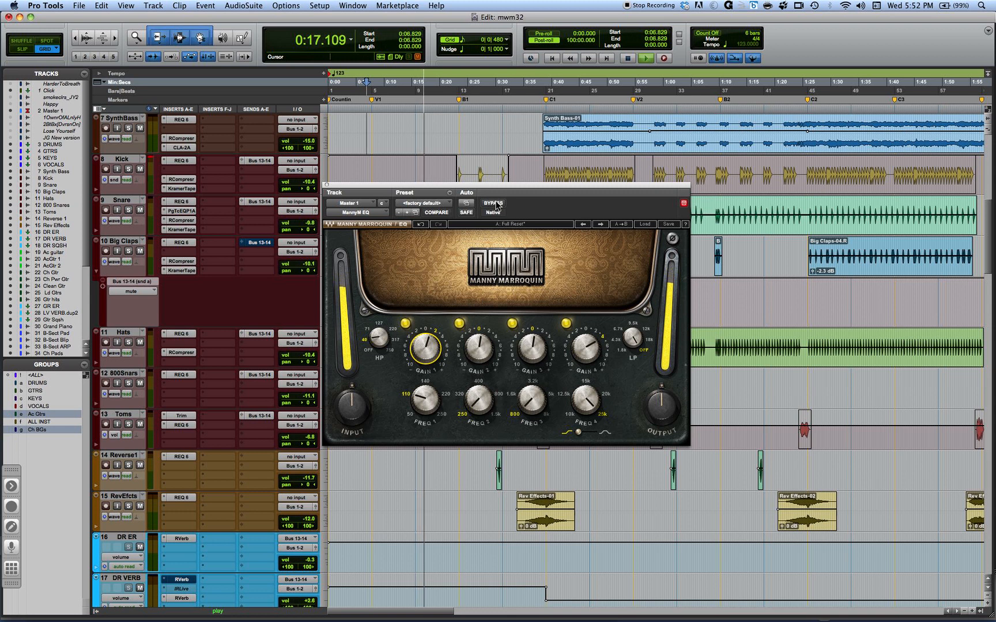
click(496, 203)
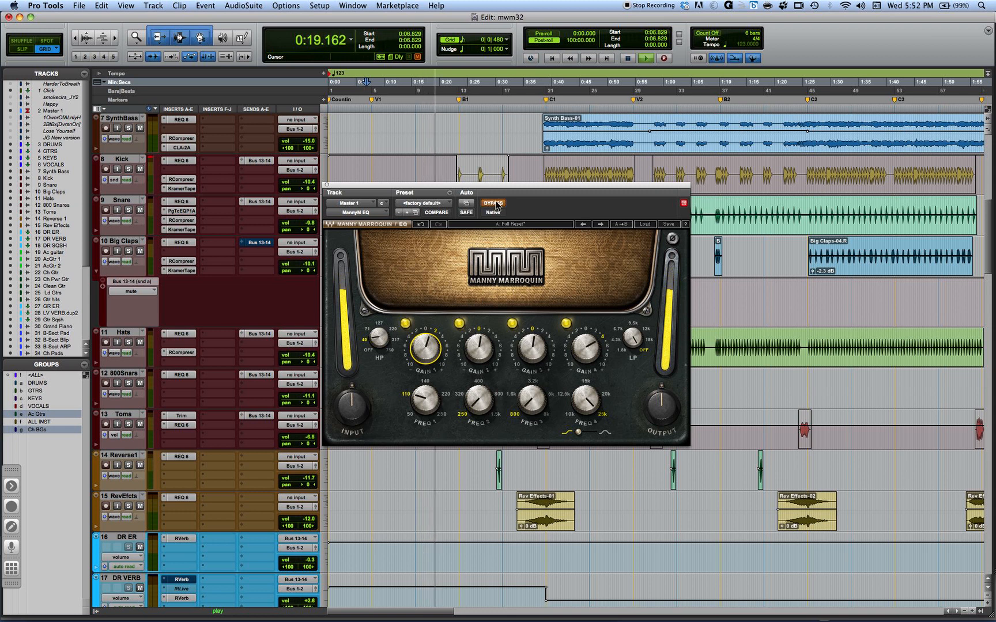
click(496, 203)
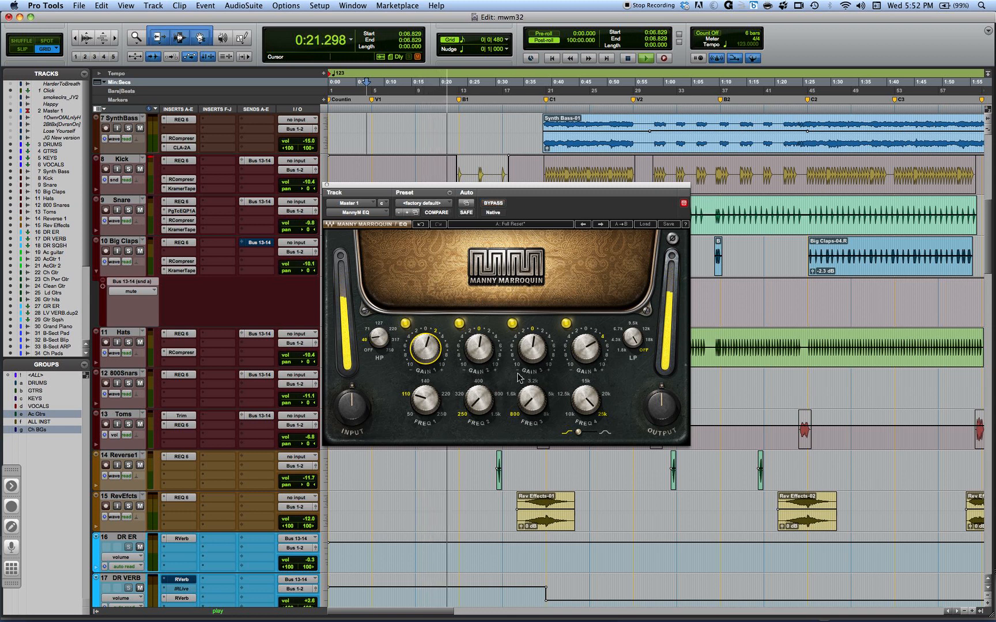
key(space)
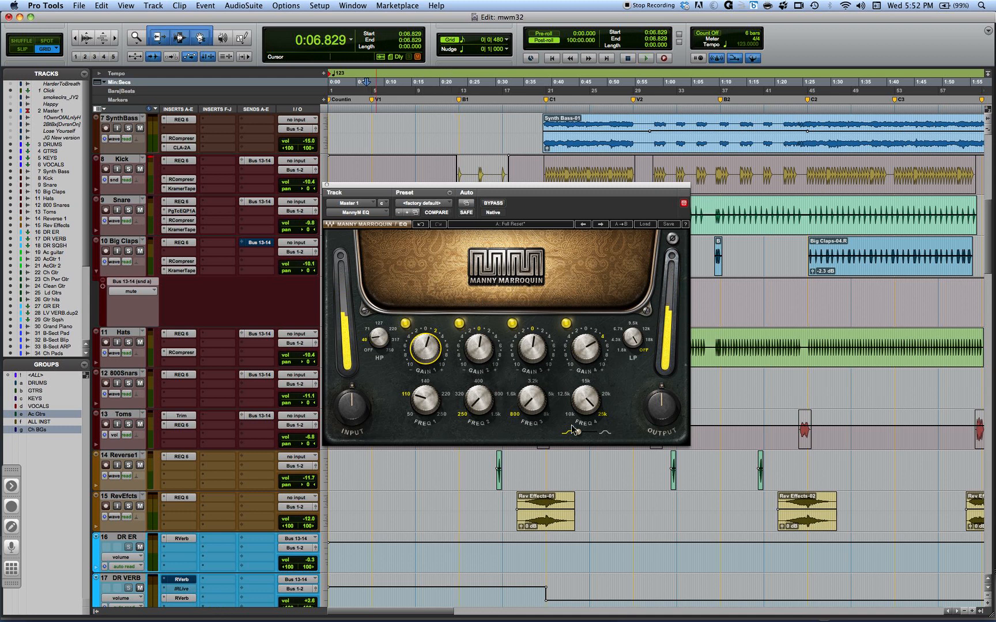